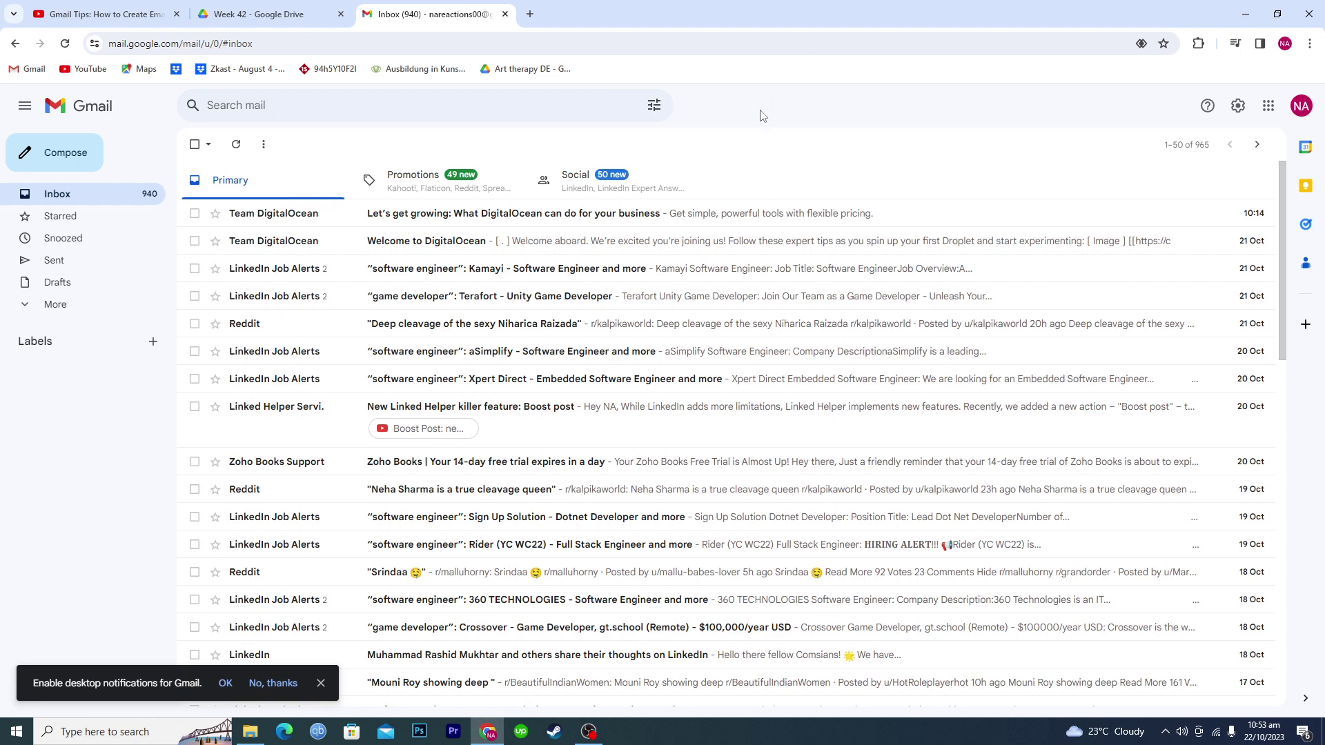
Step: Open the Advanced tab of Gmail's full settings page
{"action": "left_click", "coordinate": [1239, 109]}
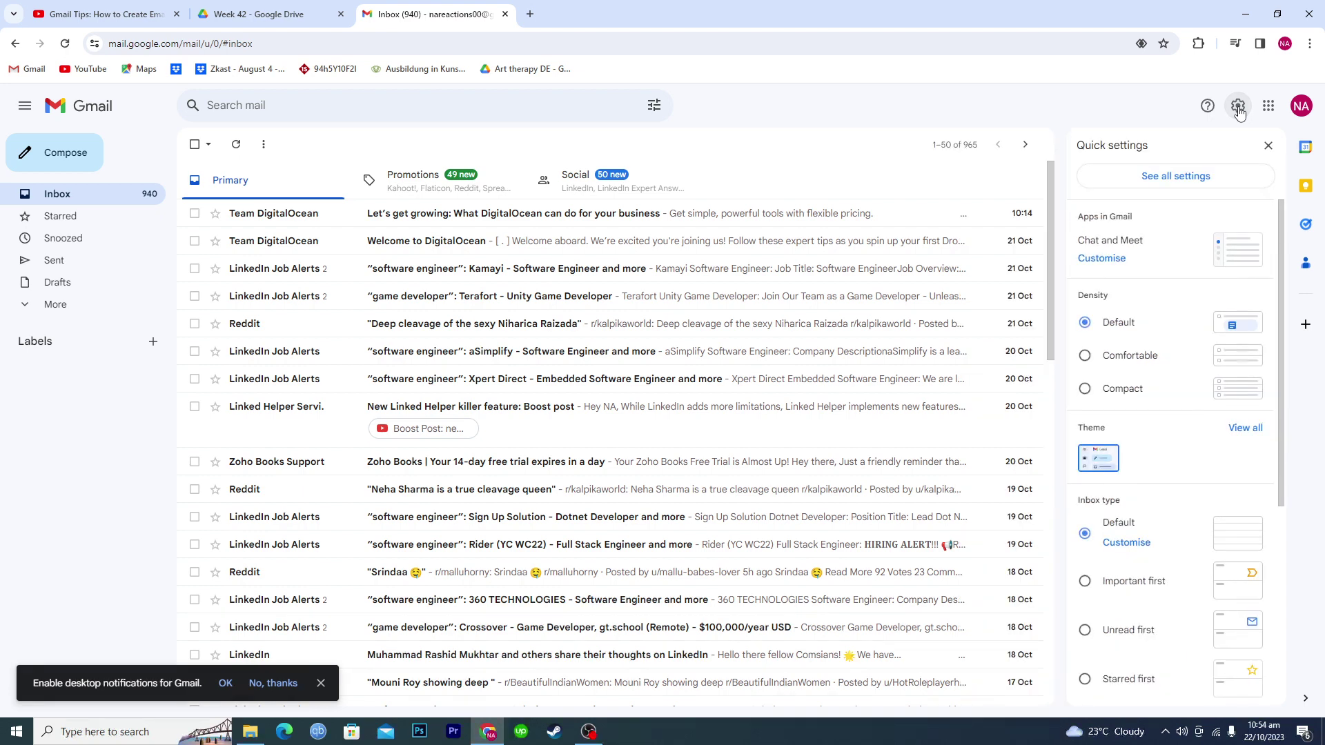
{"action": "left_click", "coordinate": [1162, 178]}
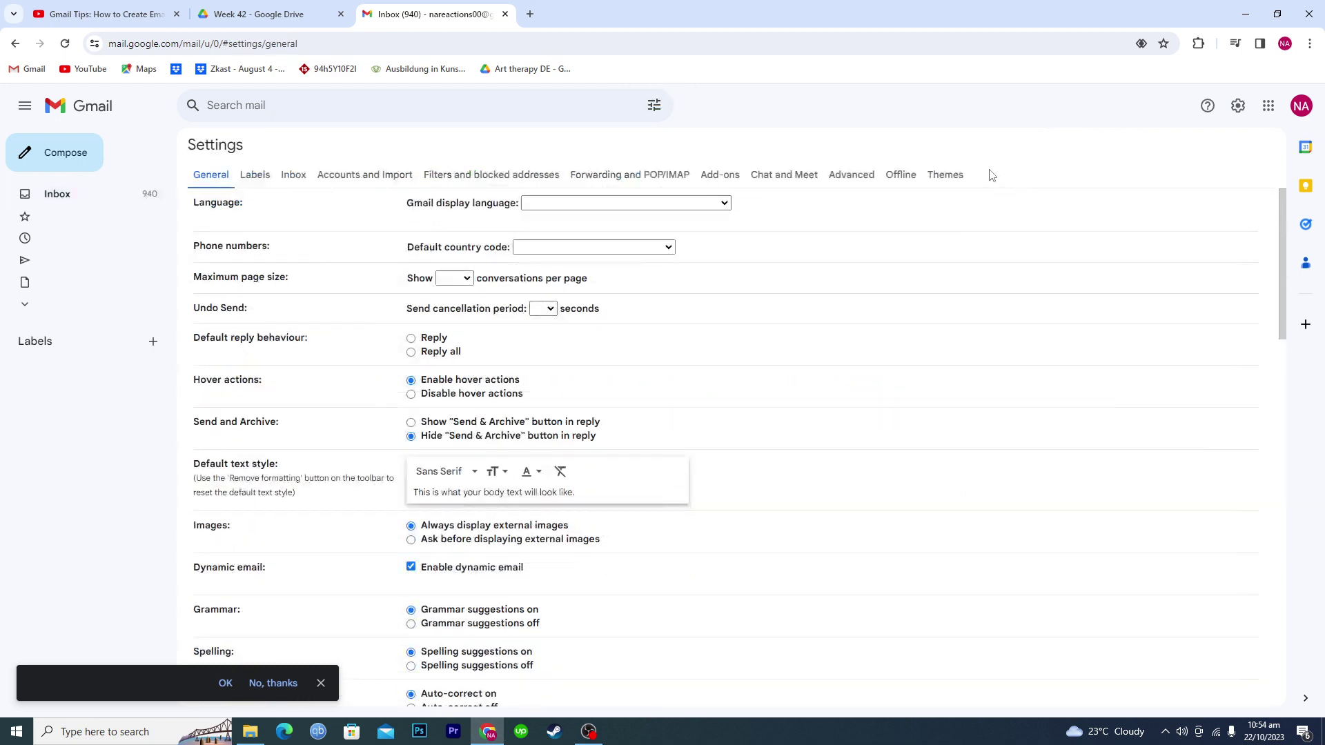
{"action": "left_click", "coordinate": [851, 175]}
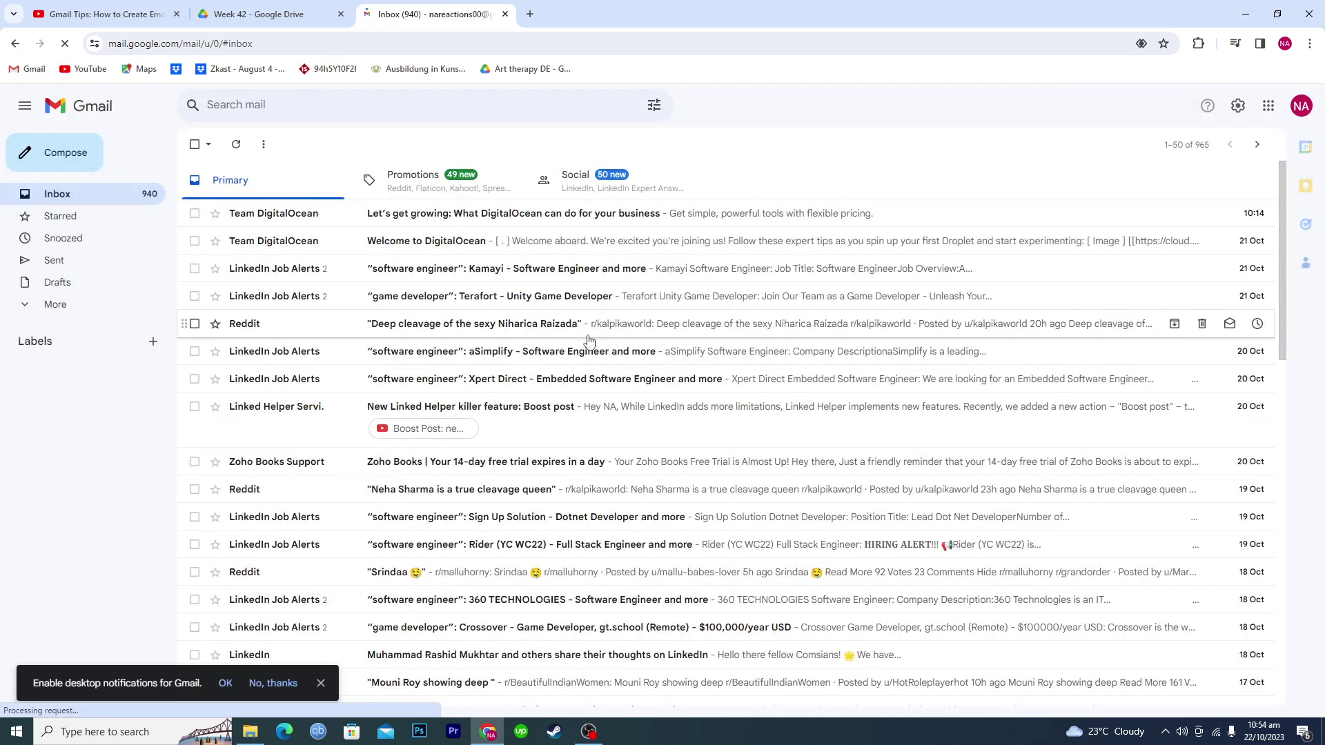
Step: Compose a new email with subject 'subject' and body 'To,' then 'Thankyou for your time'
{"action": "left_click", "coordinate": [76, 161]}
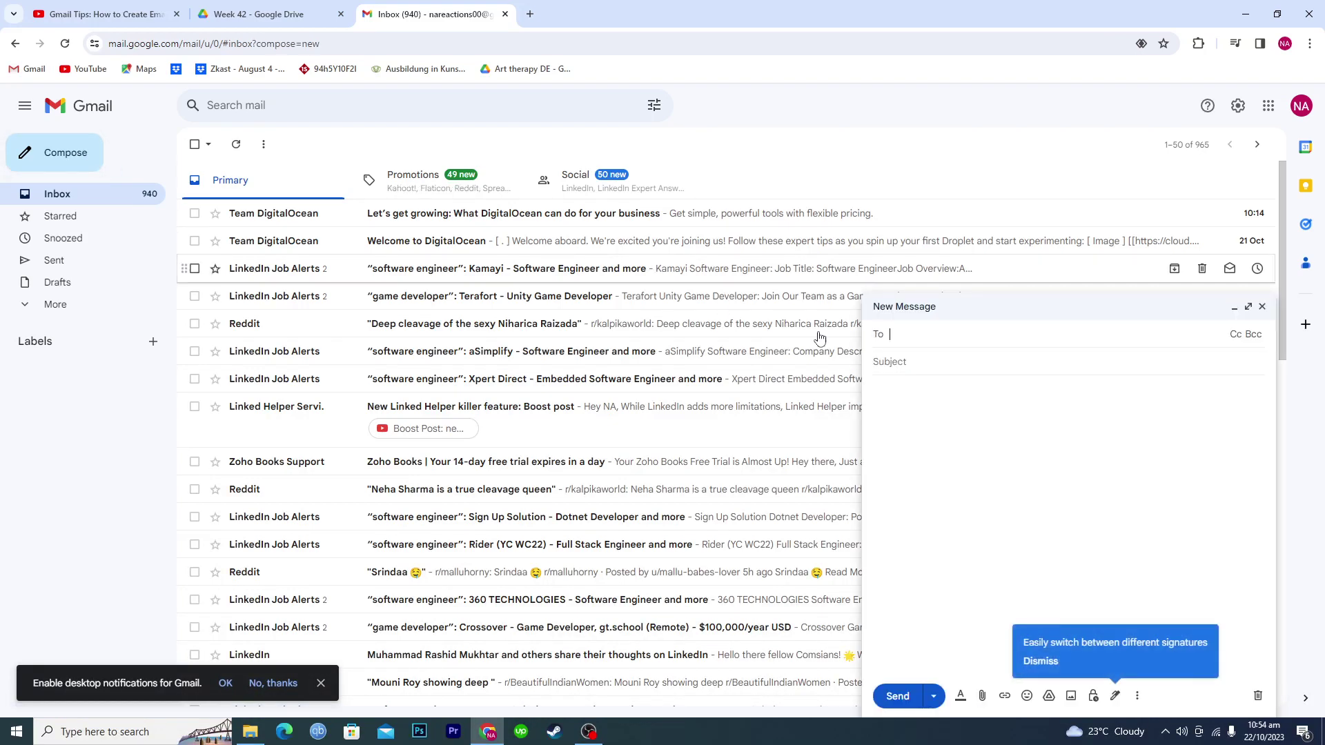
{"action": "left_click", "coordinate": [897, 361]}
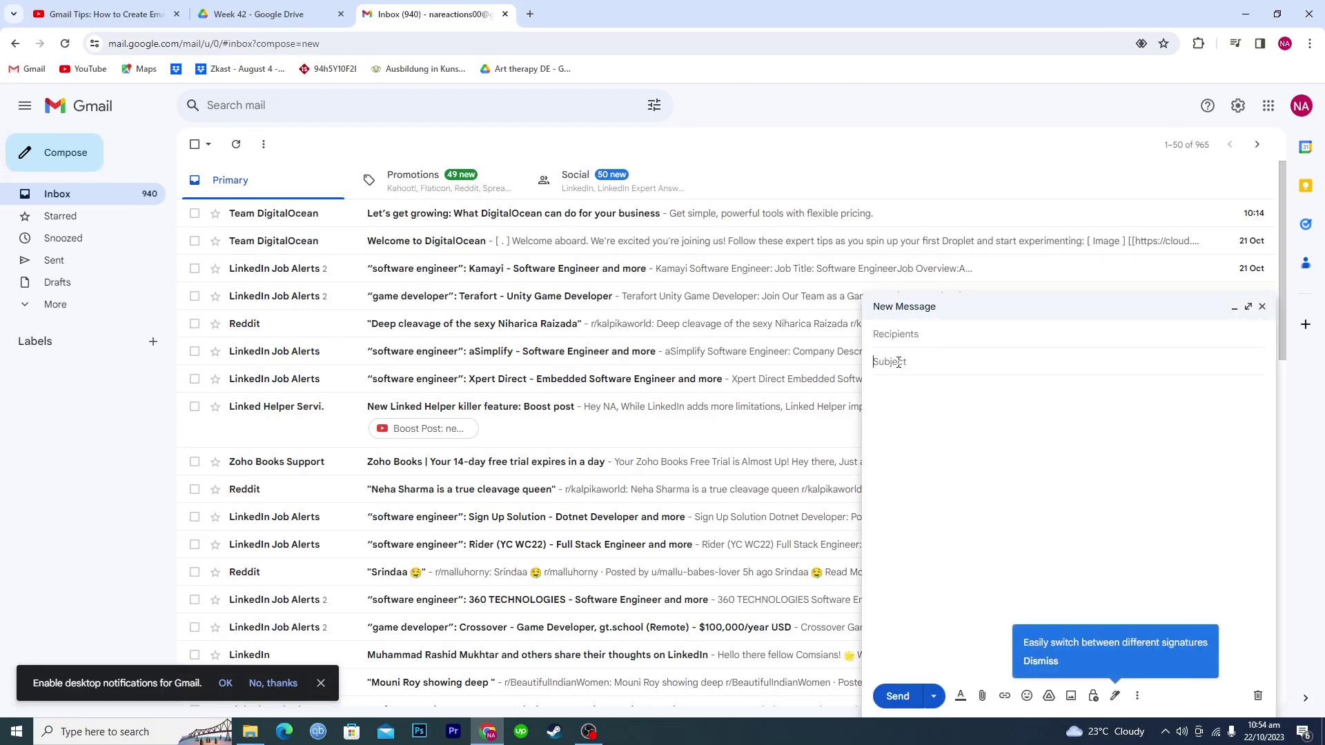
{"action": "type", "text": "subject"}
{"action": "type", "text": "TO"}
{"action": "key", "text": "BackSpace"}
{"action": "type", "text": "o,"}
{"action": "key", "text": "Return"}
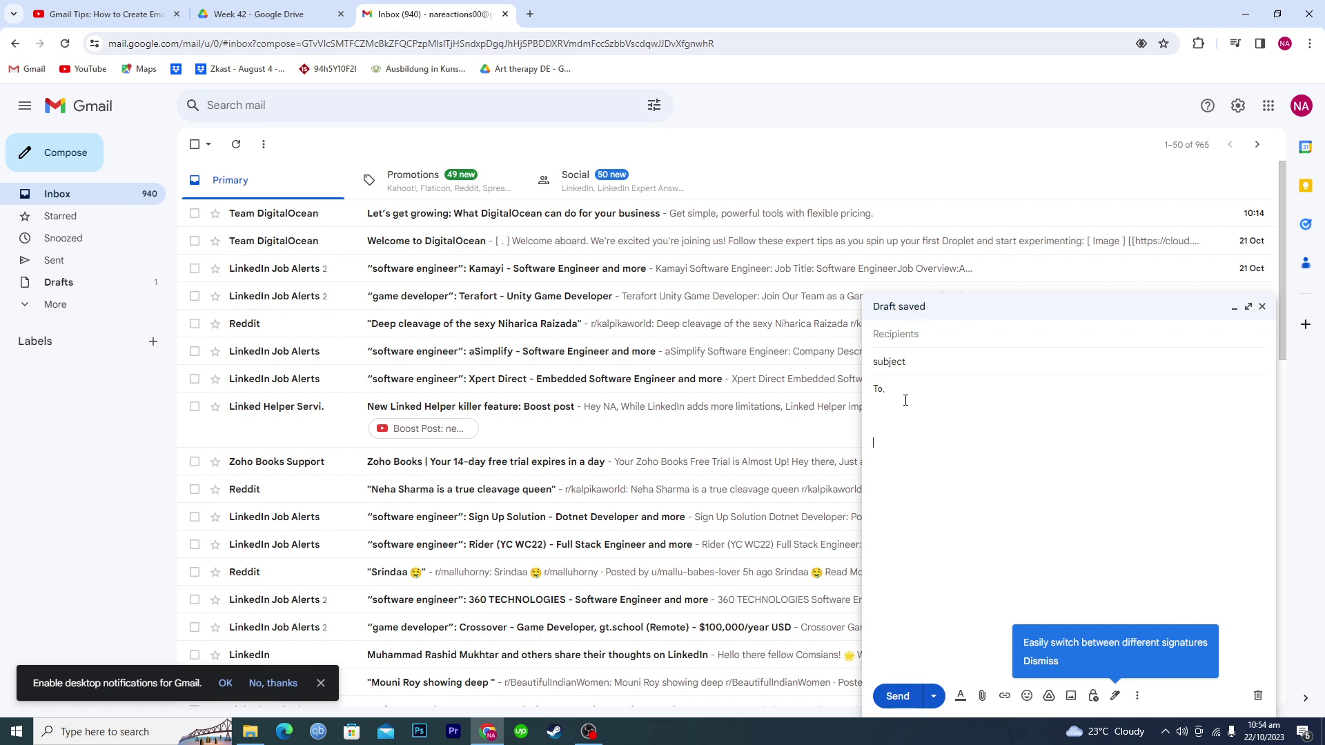
{"action": "type", "text": "Thamyou"}
{"action": "key", "text": "BackSpace"}
{"action": "key", "text": "BackSpace"}
{"action": "key", "text": "BackSpace"}
{"action": "type", "text": "nkyou for your timr"}
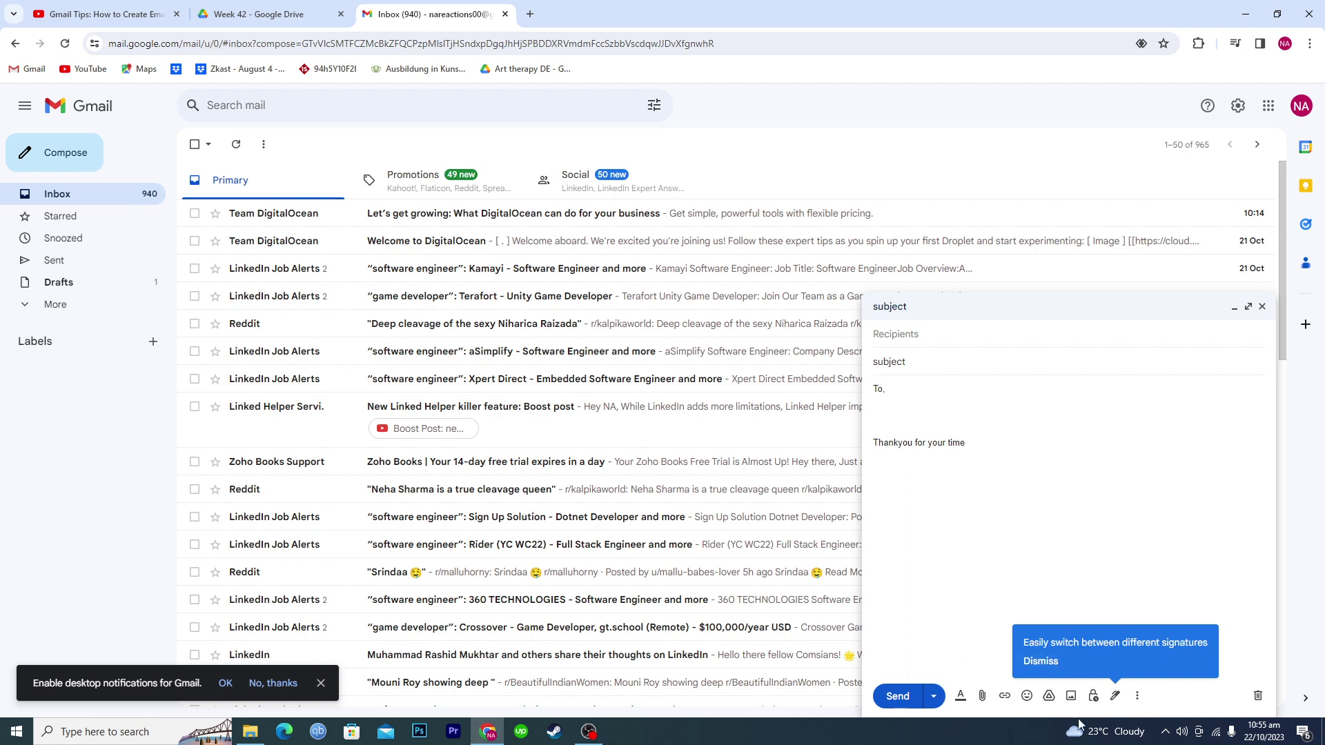
{"action": "key", "text": "ctrl+Home"}
Step: Save the draft as a new template named 'template 1'
{"action": "left_click", "coordinate": [1138, 697]}
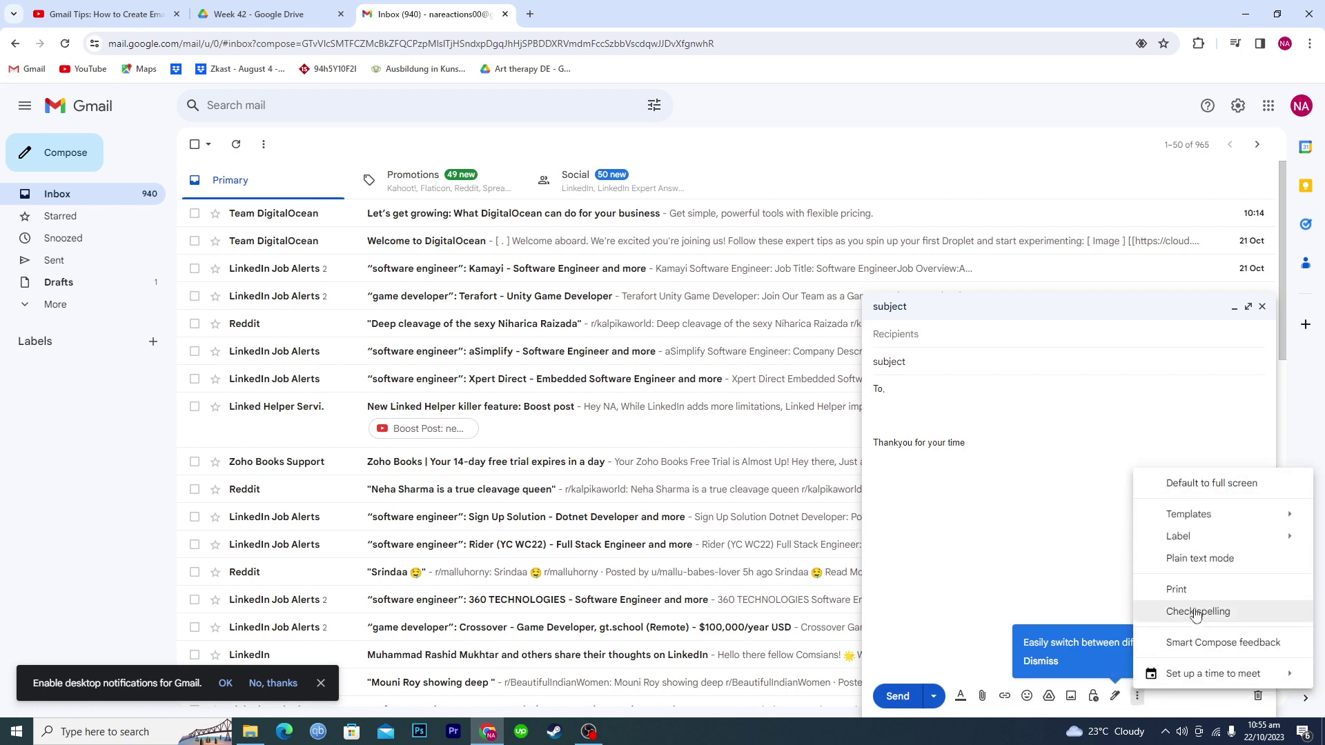
{"action": "mouse_move", "coordinate": [1188, 521]}
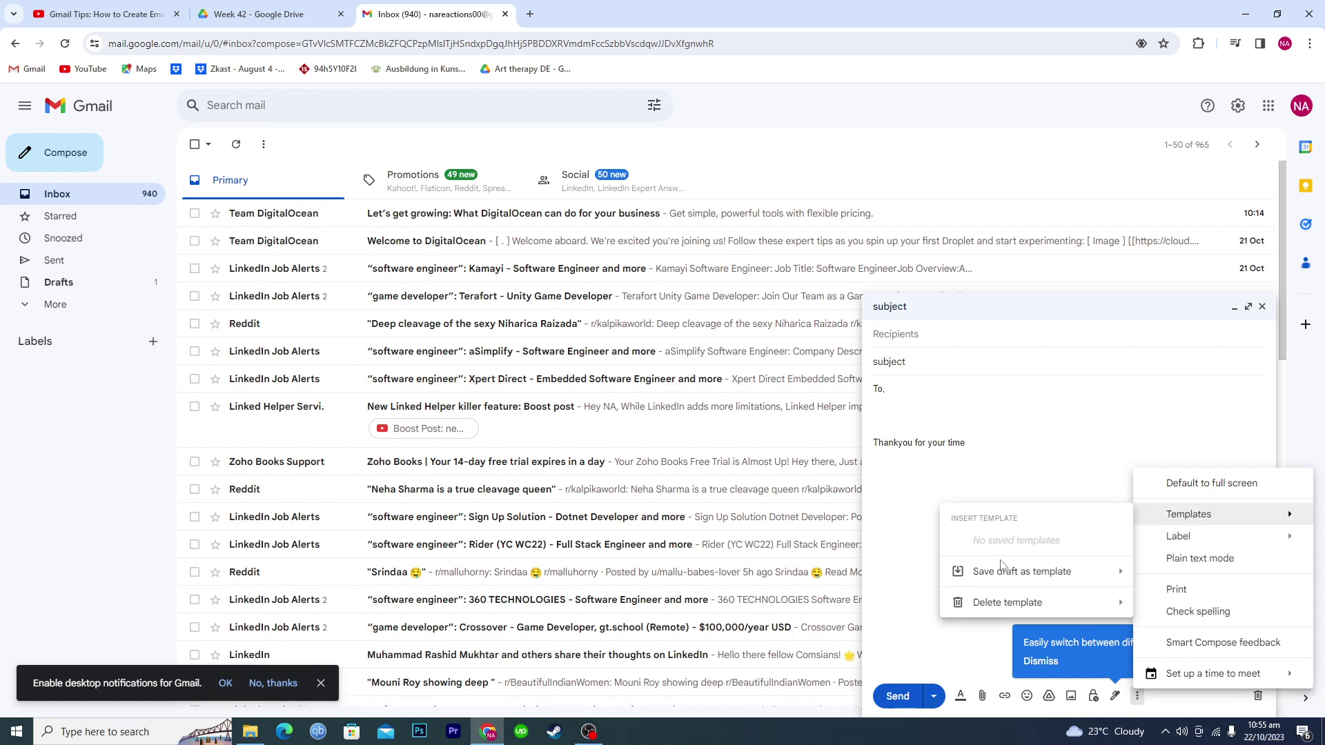
{"action": "mouse_move", "coordinate": [991, 577]}
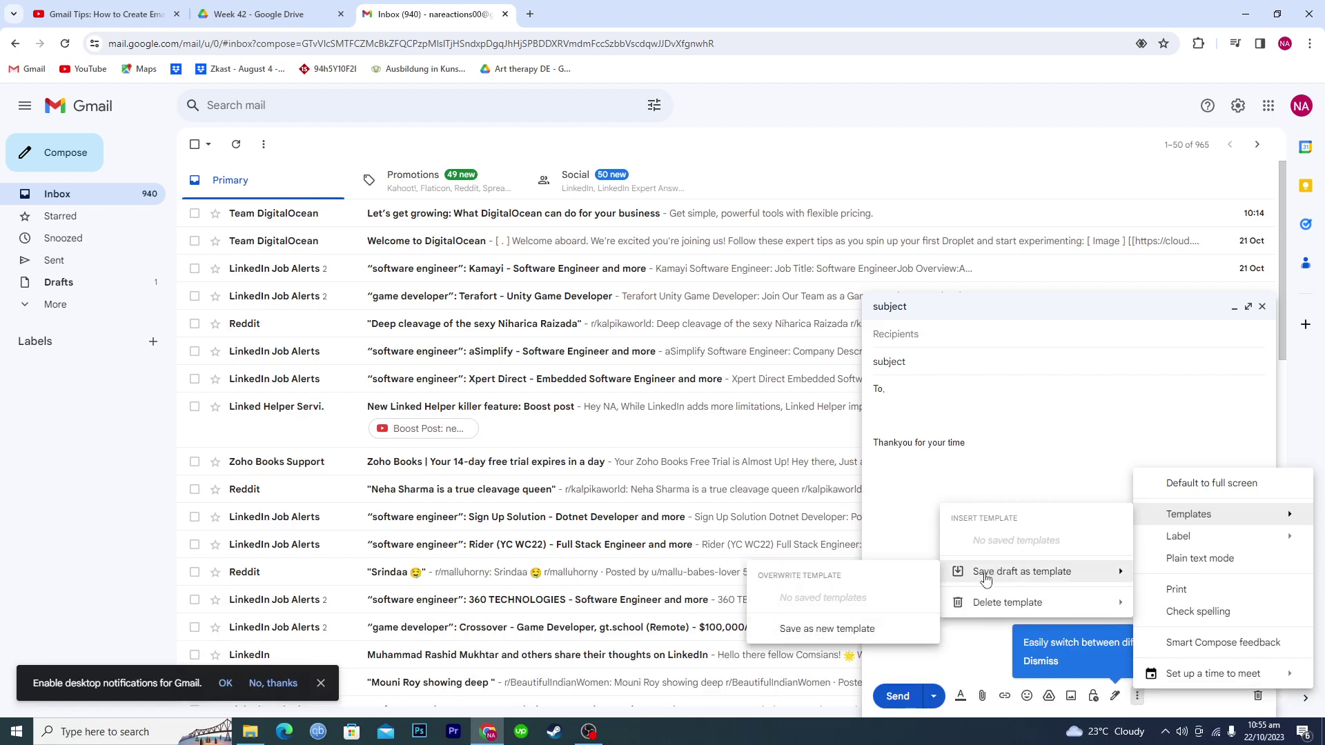
{"action": "left_click", "coordinate": [812, 635]}
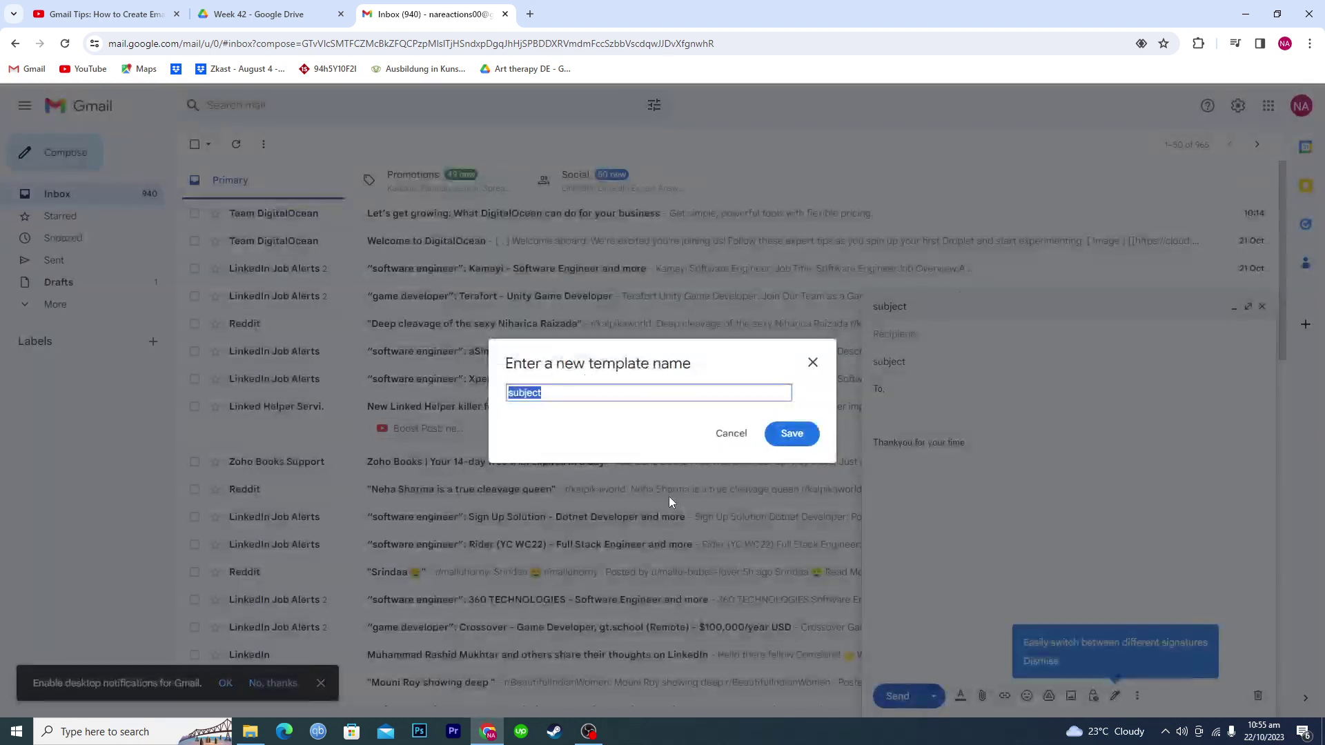
{"action": "key", "text": "BackSpace"}
{"action": "type", "text": "templ"}
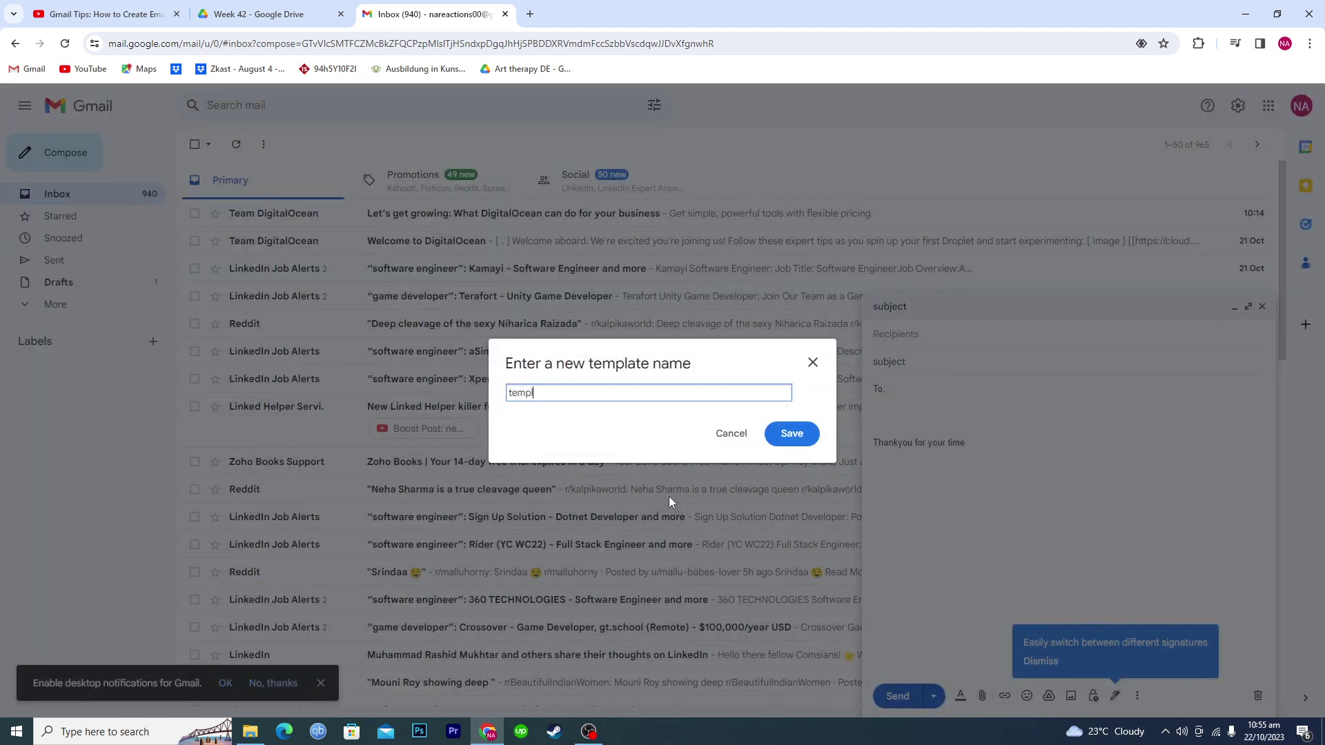
{"action": "type", "text": "ate 1"}
{"action": "left_click", "coordinate": [792, 434]}
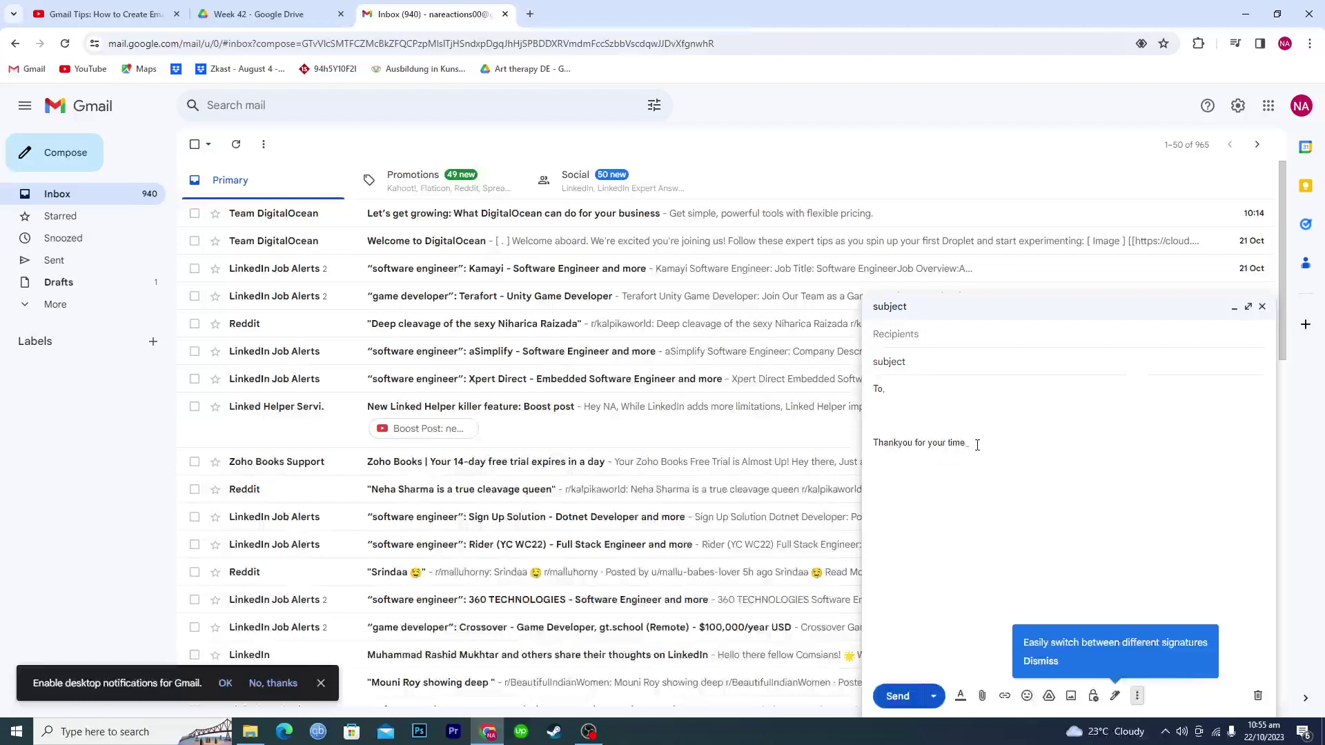
Step: Delete the 'Thankyou for your time' and 'To,' lines and the subject, then close the draft
{"action": "left_click_drag", "start_coordinate": [966, 445], "coordinate": [812, 455]}
{"action": "key", "text": "BackSpace"}
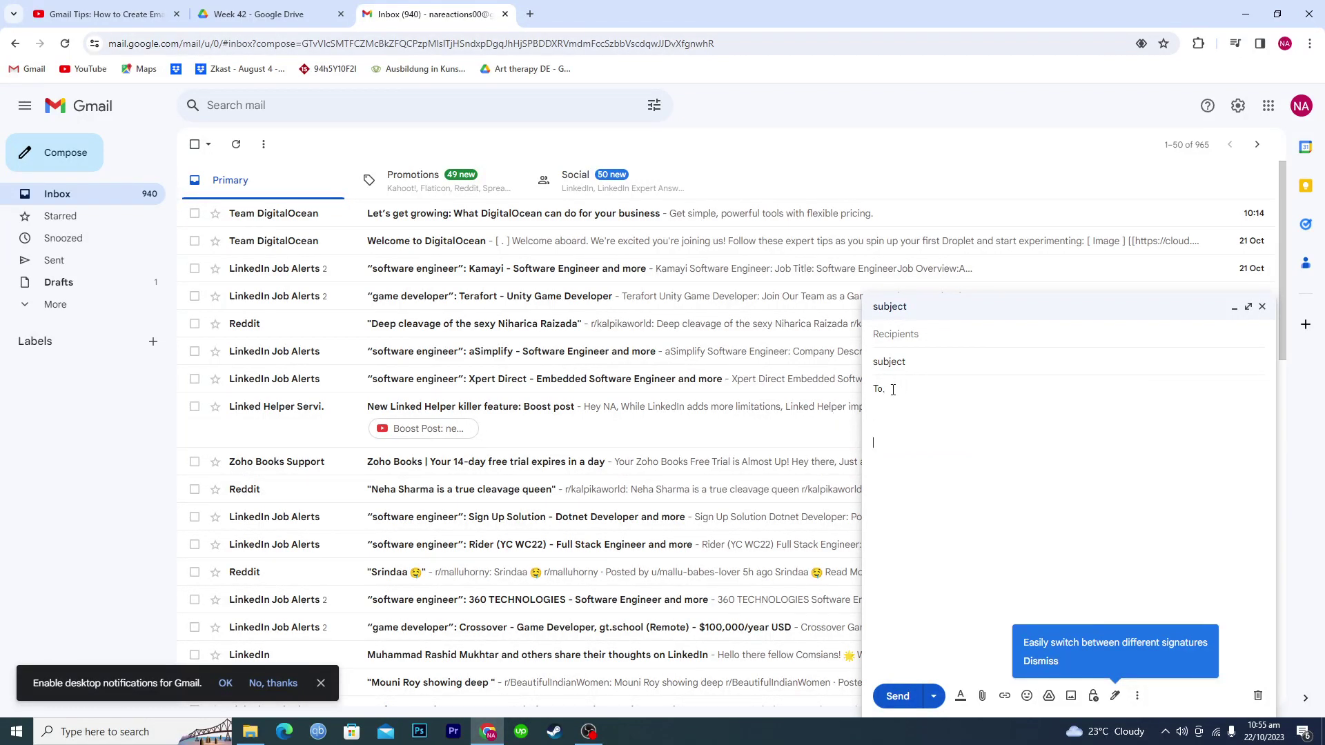
{"action": "key", "text": "shift+Up"}
{"action": "key", "text": "shift+Up"}
{"action": "key", "text": "BackSpace"}
{"action": "key", "text": "shift+Tab"}
{"action": "key", "text": "BackSpace"}
{"action": "left_click", "coordinate": [1262, 307]}
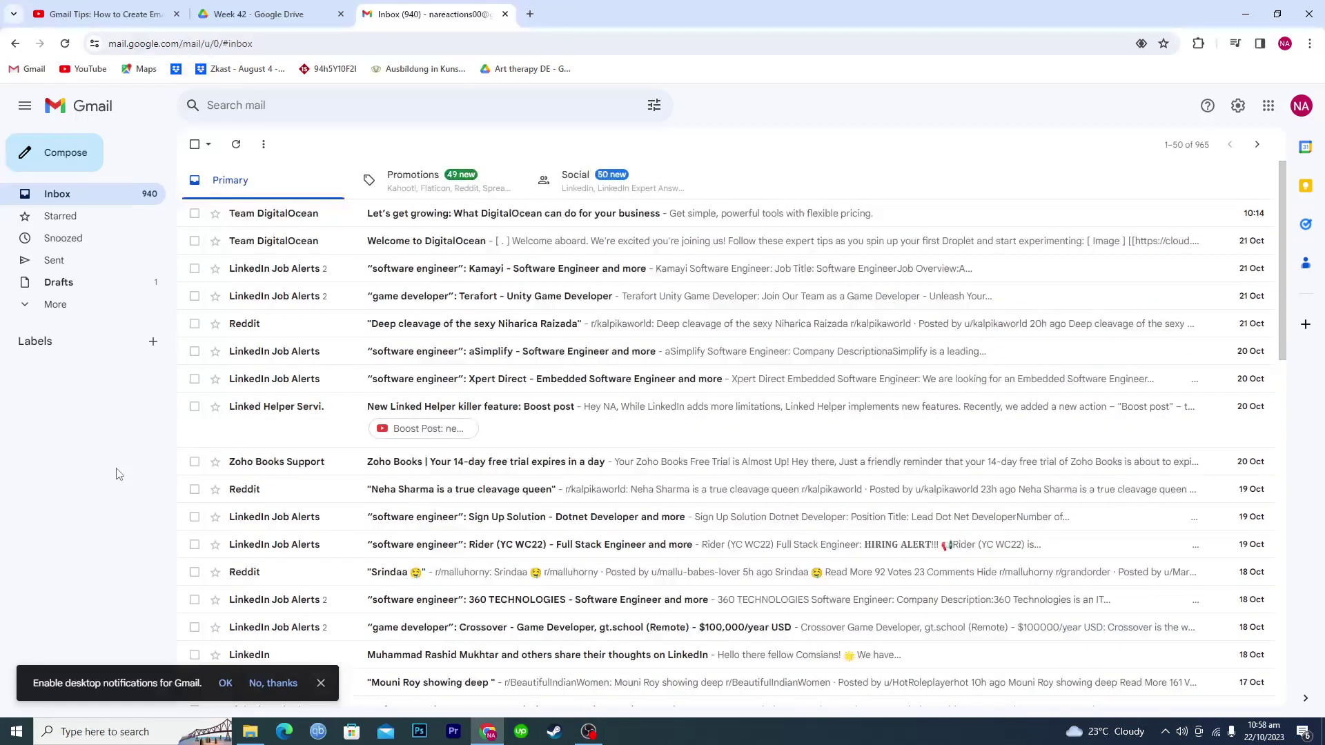
Step: Start a new message and insert the saved 'template 1' into it
{"action": "left_click", "coordinate": [60, 154]}
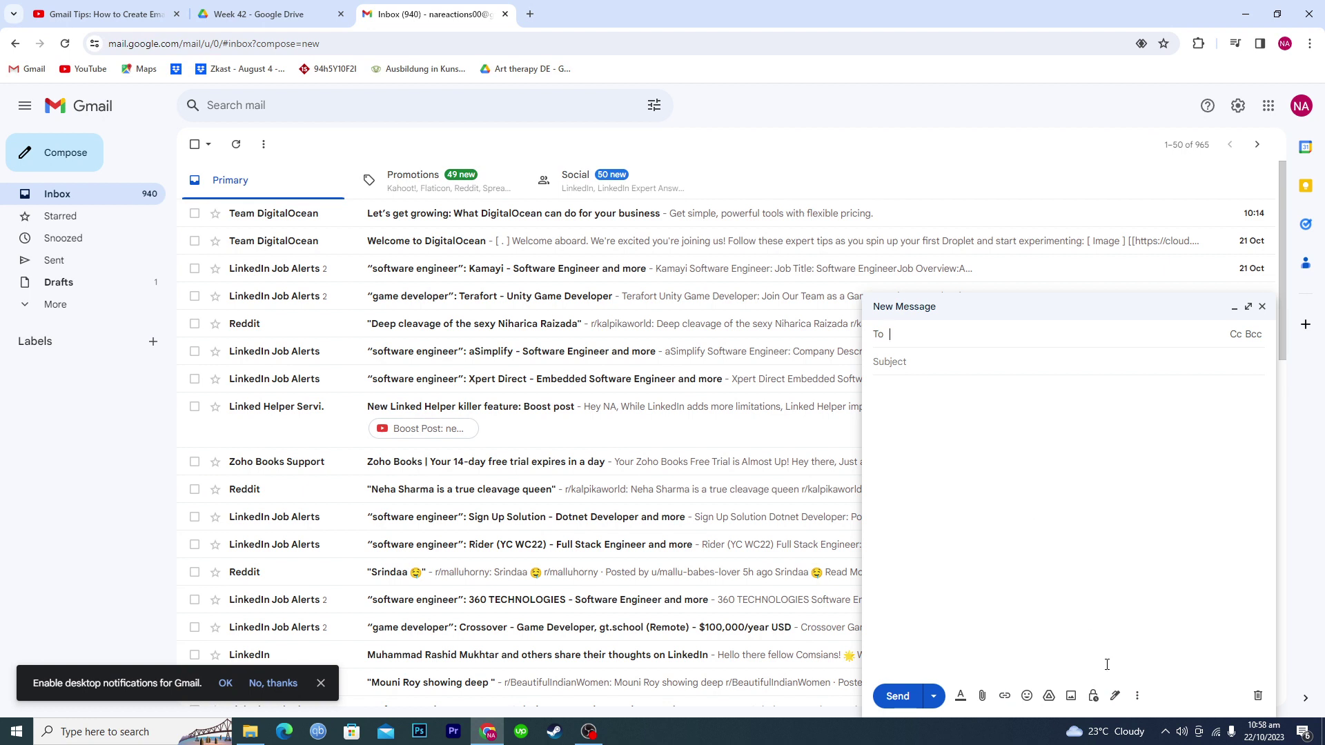
{"action": "left_click", "coordinate": [1136, 696]}
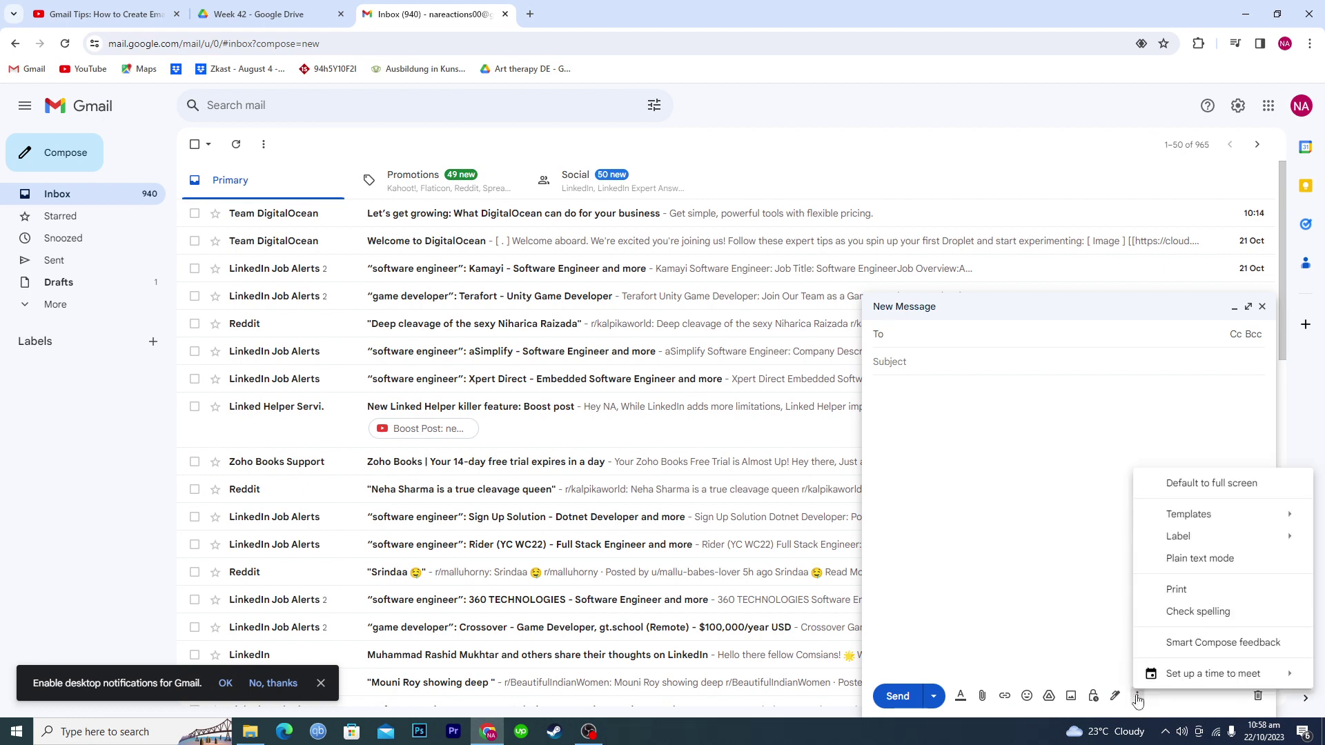
{"action": "mouse_move", "coordinate": [1188, 517]}
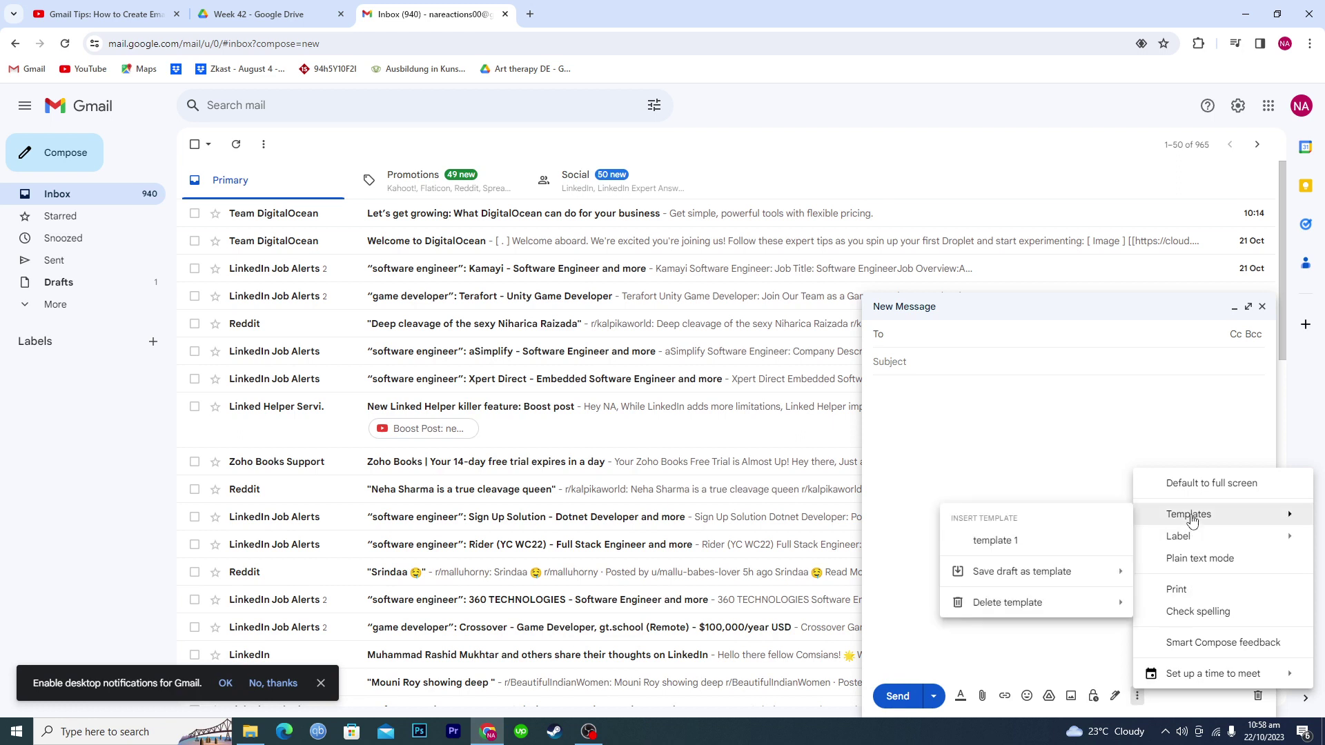
{"action": "left_click", "coordinate": [998, 542]}
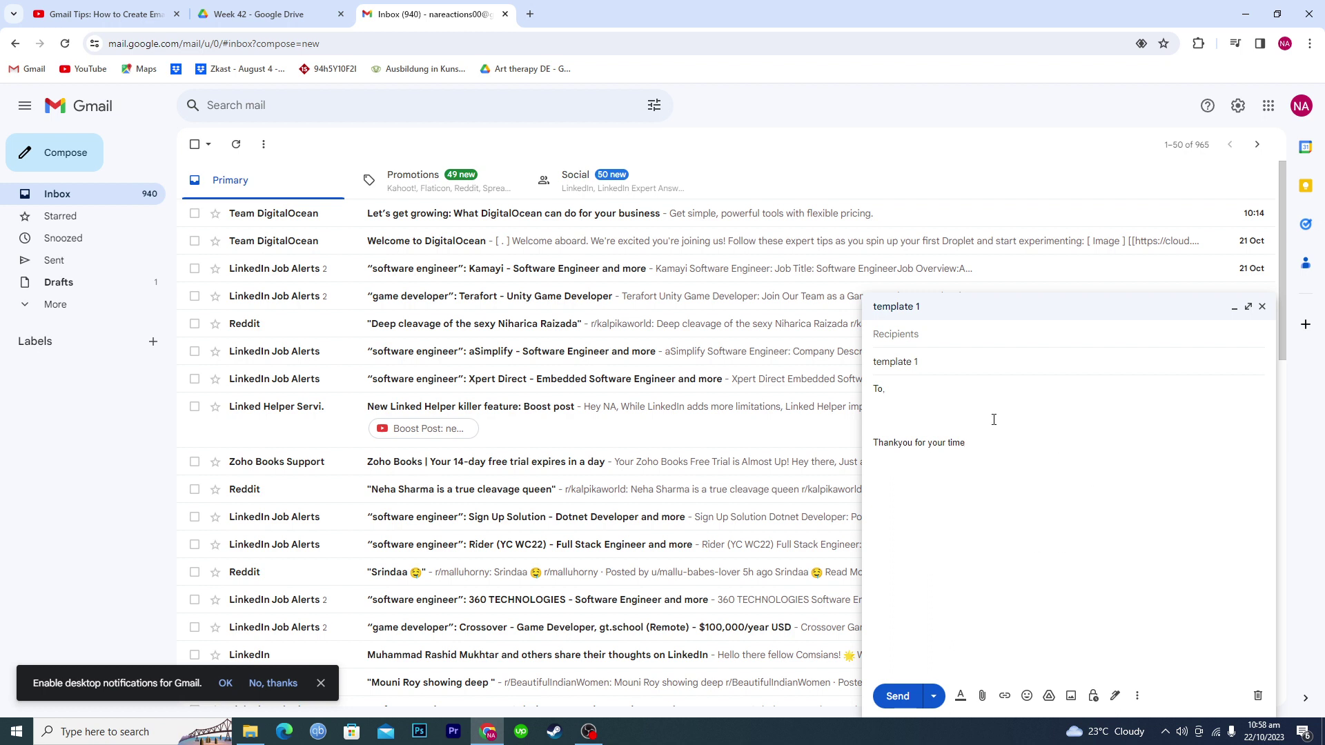